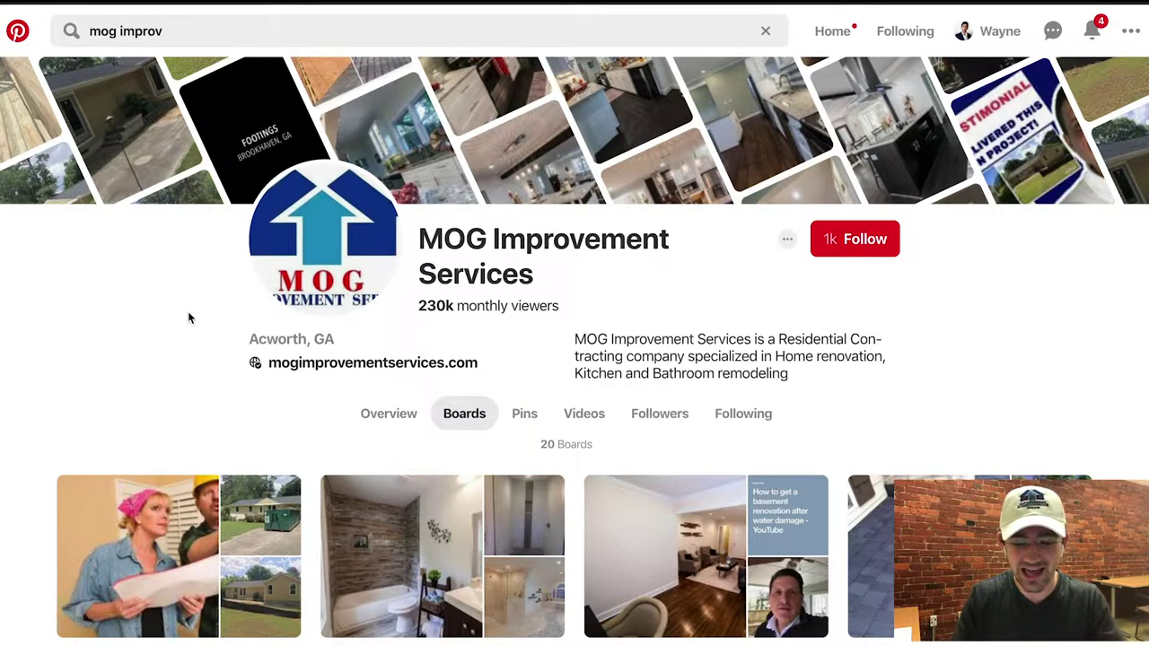
Open MOG's Bathroom Remodeling board and browse its pins.
scroll(308, 402, "down", 3)
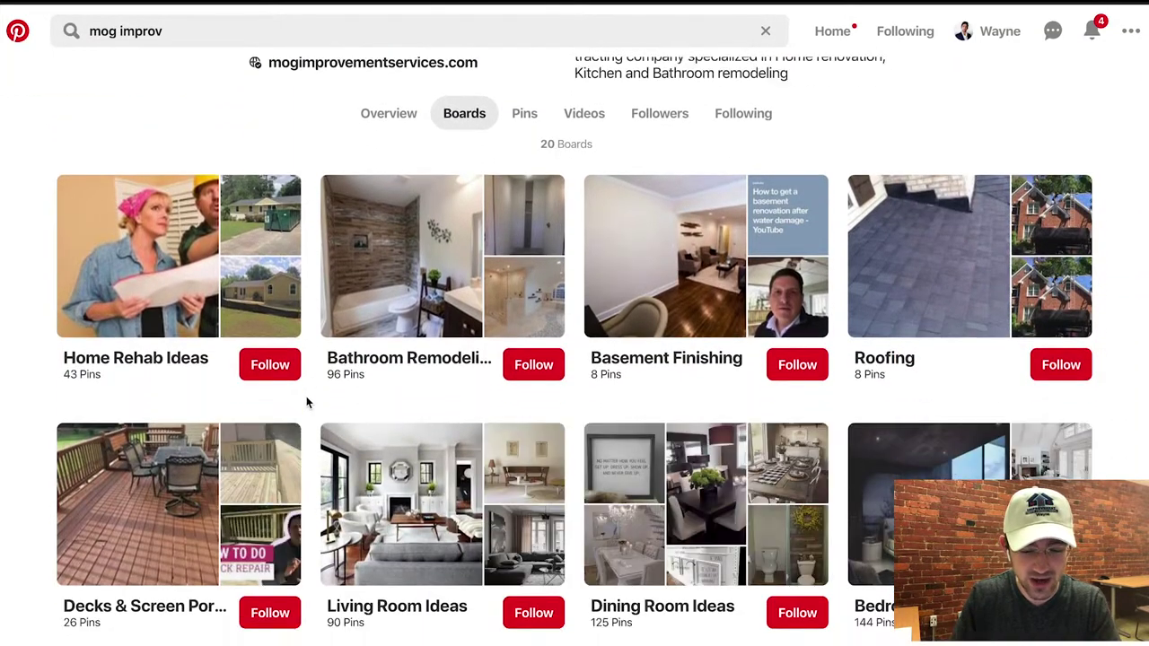
left_click(415, 358)
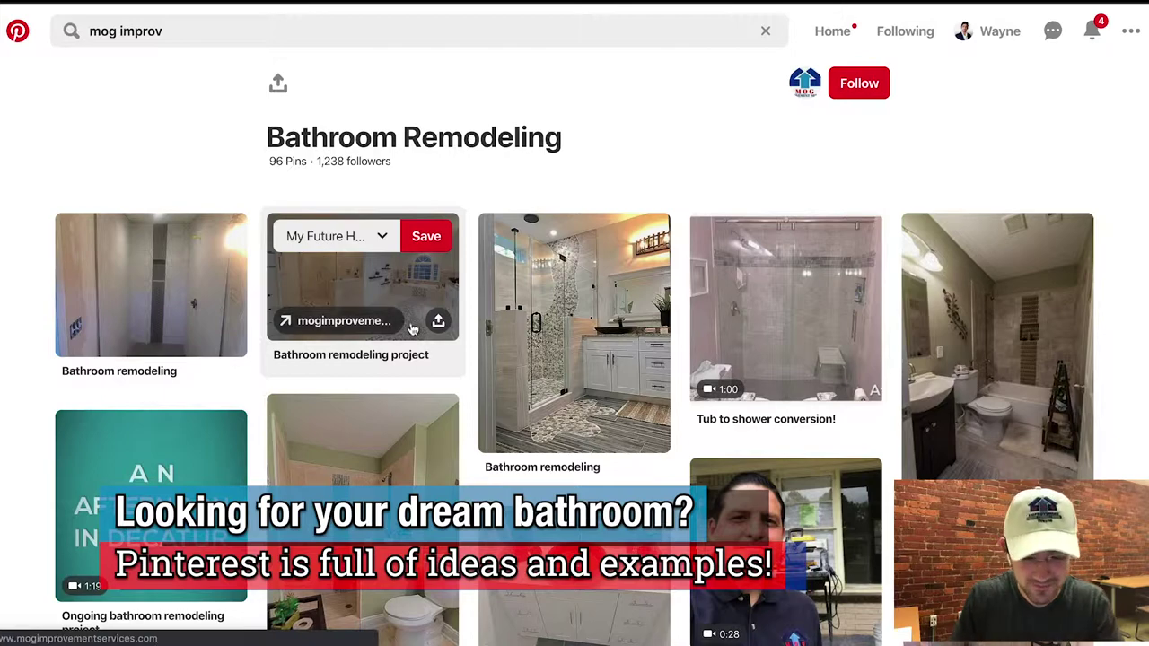
scroll(471, 404, "down", 3)
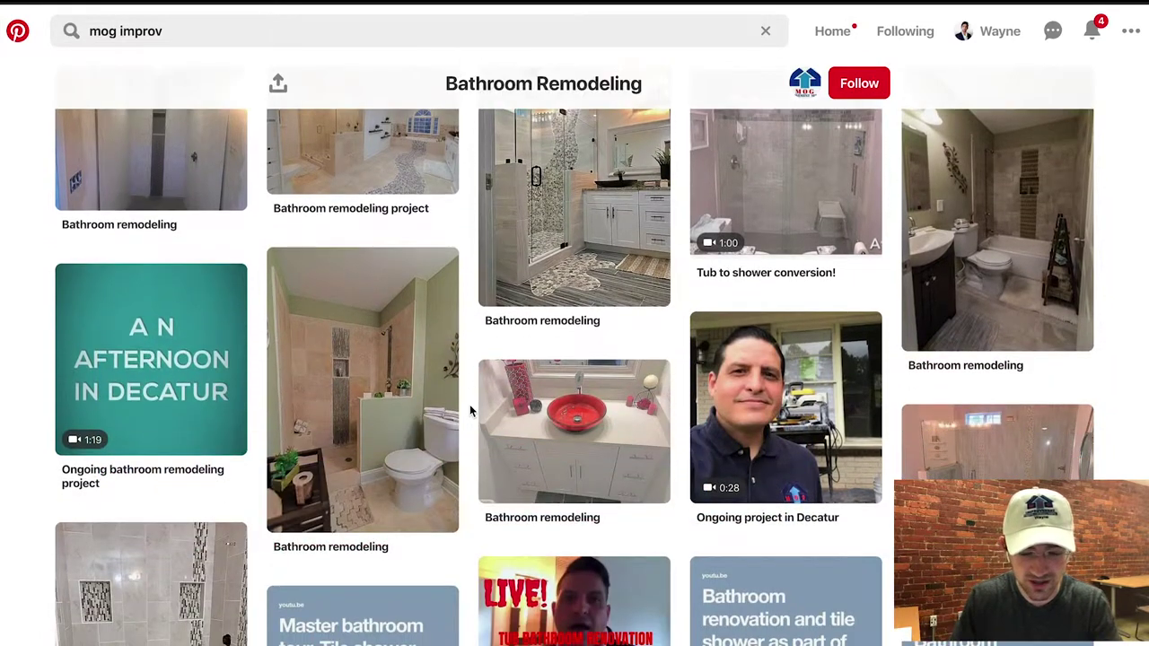
scroll(471, 411, "down", 4)
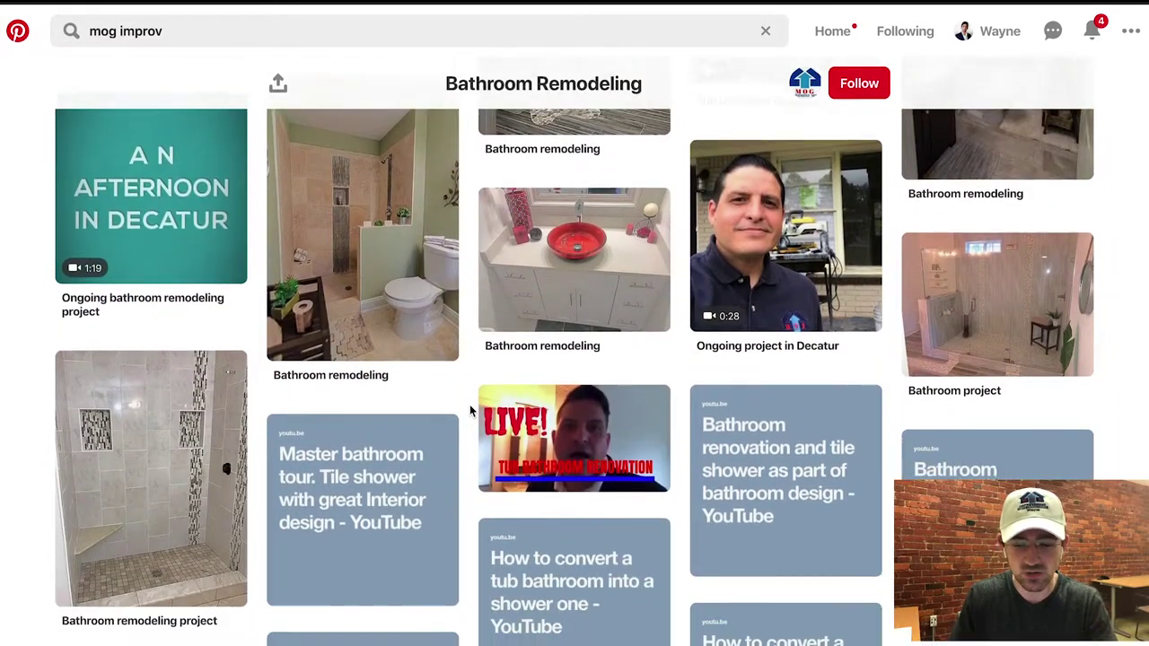
scroll(470, 411, "down", 1)
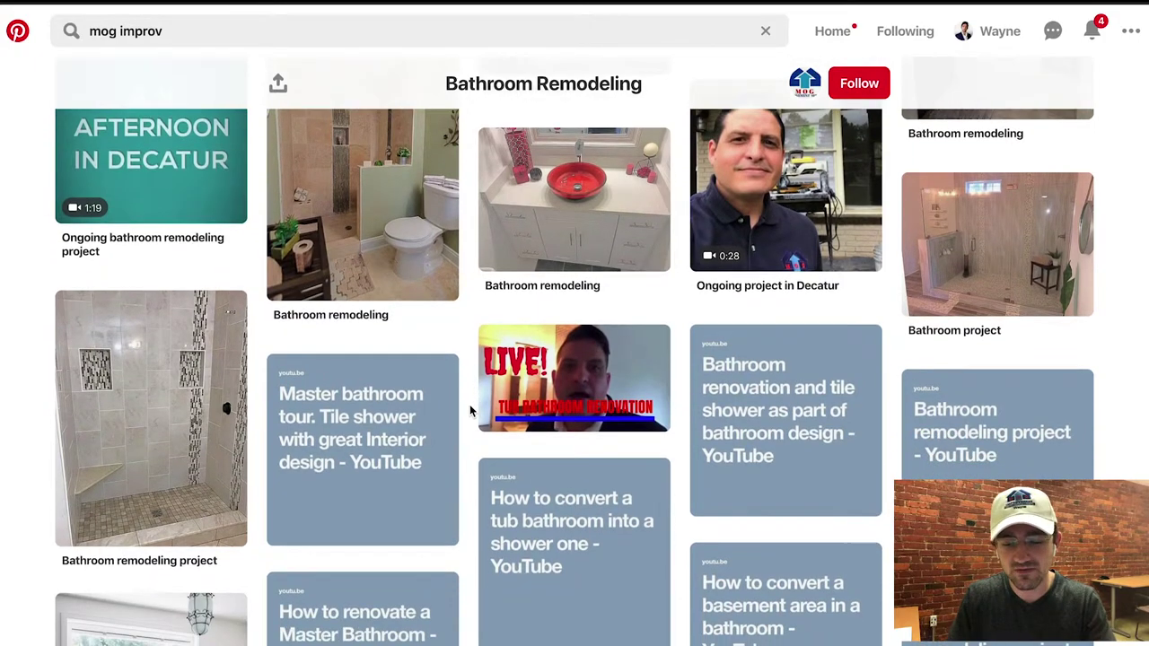
Find and open the black rain-shower pin titled Home Design.
mouse_move(525, 351)
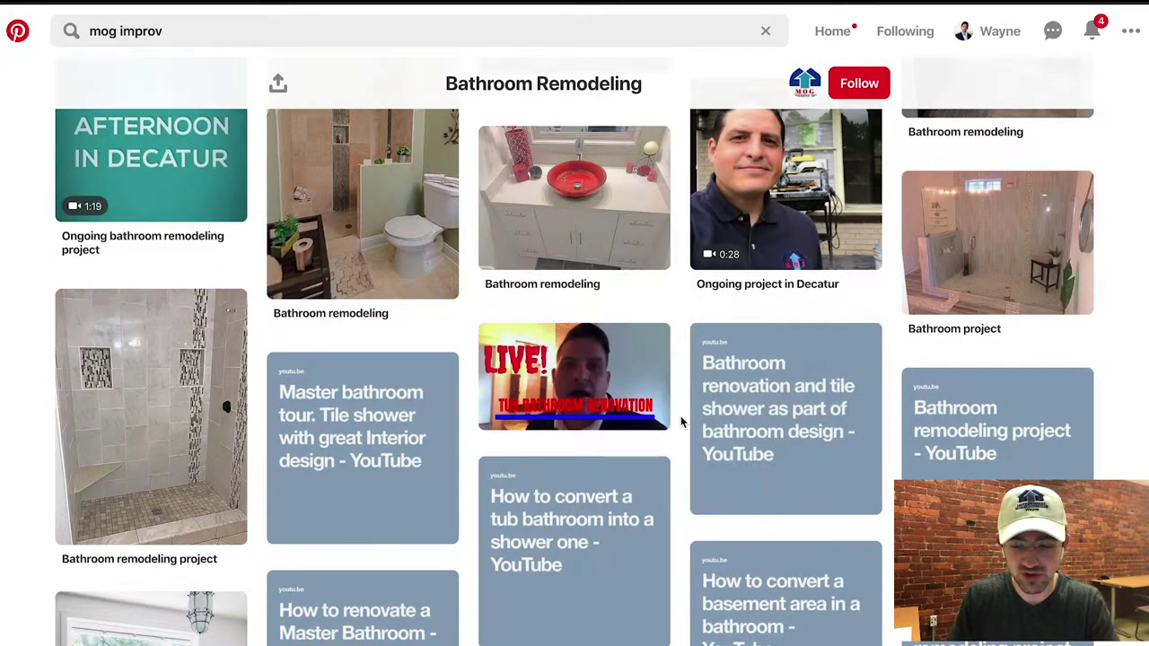
scroll(681, 422, "down", 10)
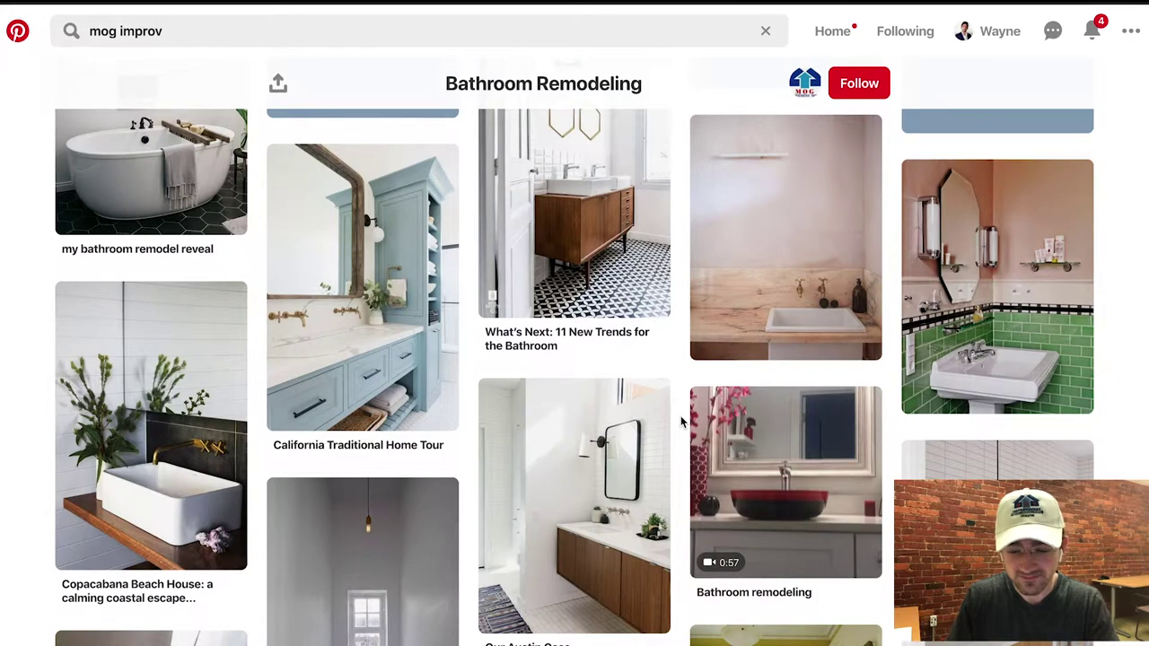
scroll(680, 422, "down", 5)
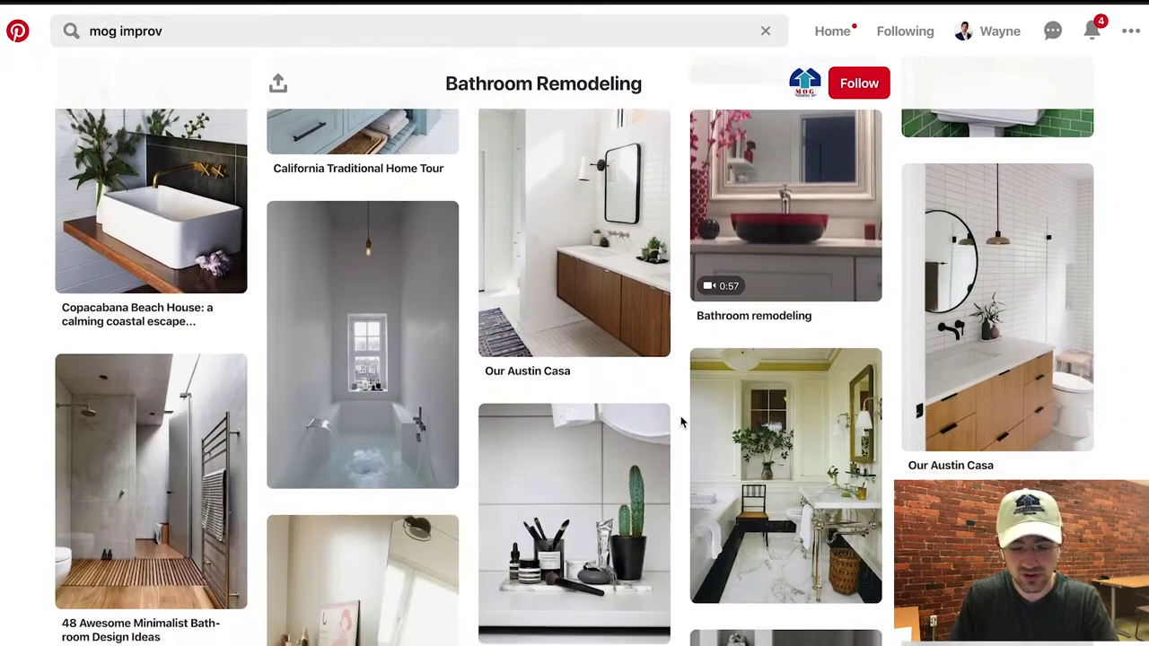
scroll(681, 422, "down", 1)
scroll(680, 422, "down", 3)
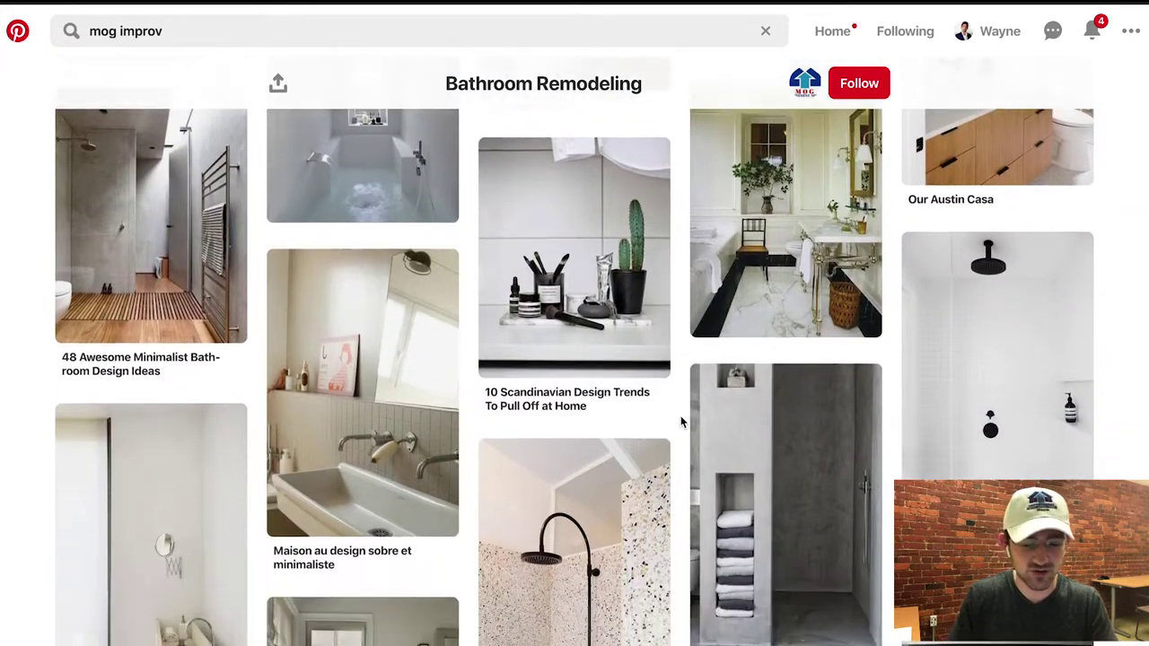
scroll(681, 422, "down", 4)
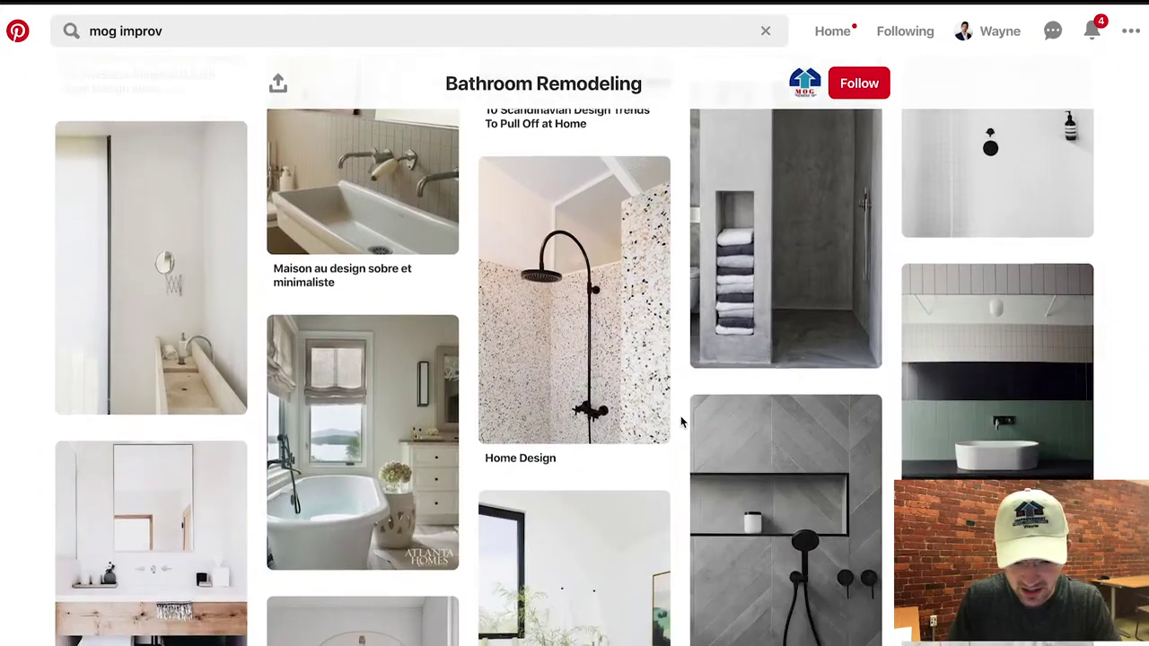
mouse_move(600, 284)
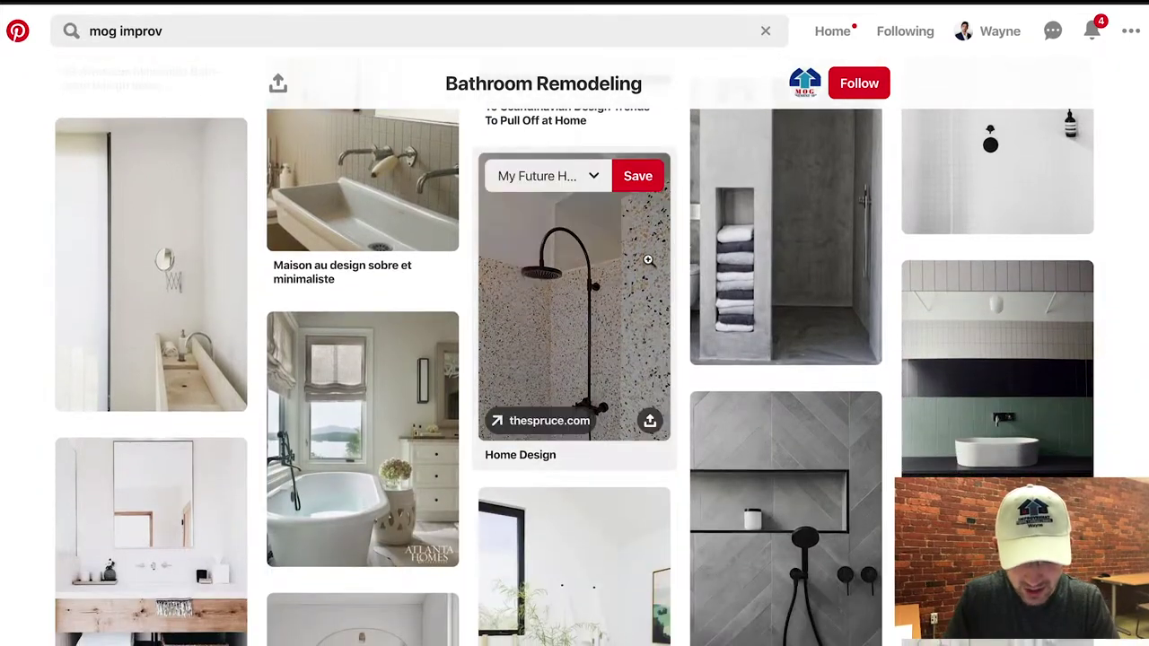
left_click(632, 342)
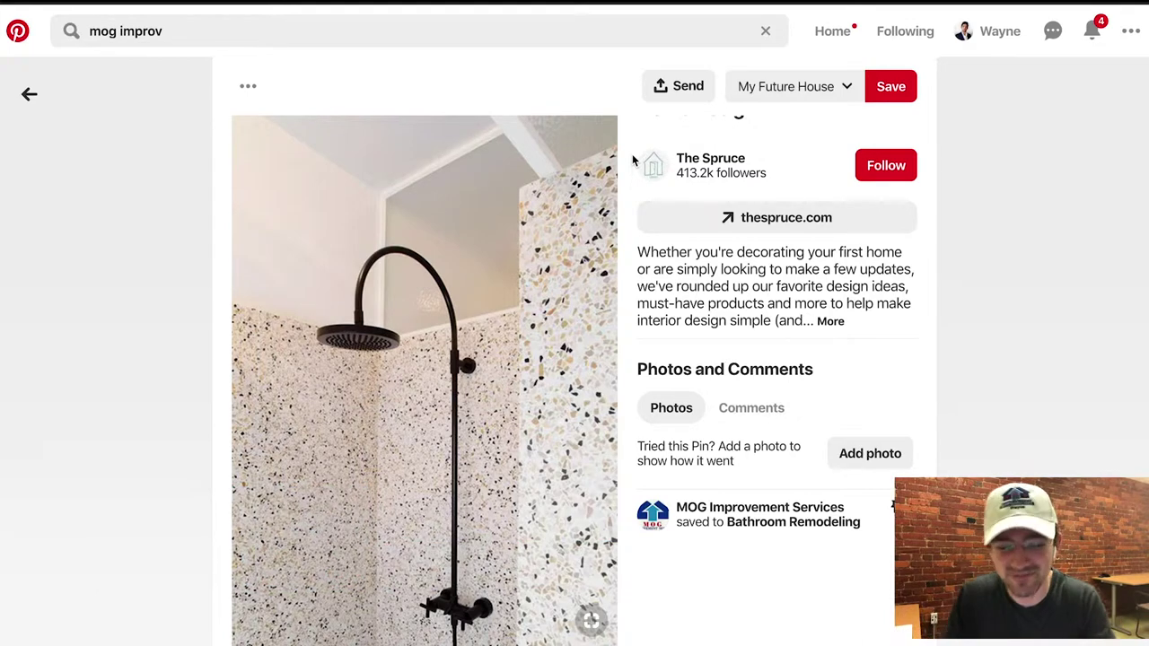
Create a new board named 'My Dream Bathroom' from the Save dropdown, saving the shower pin to it.
left_click(841, 96)
scroll(772, 359, "down", 5)
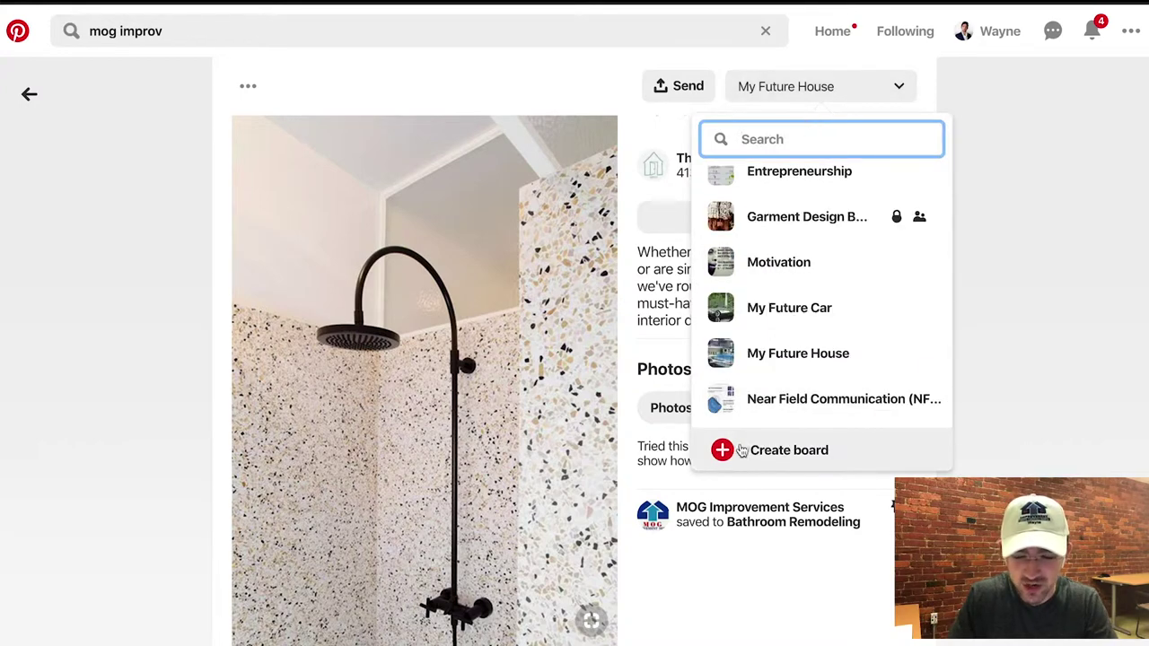
left_click(742, 458)
left_click(593, 138)
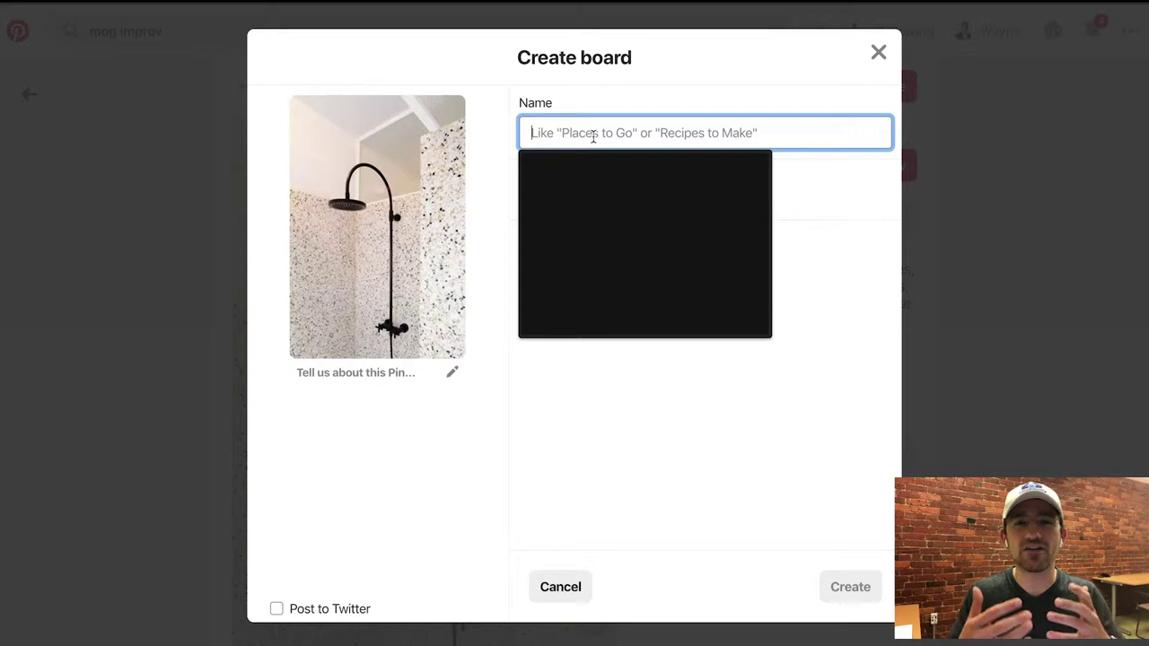
type("M")
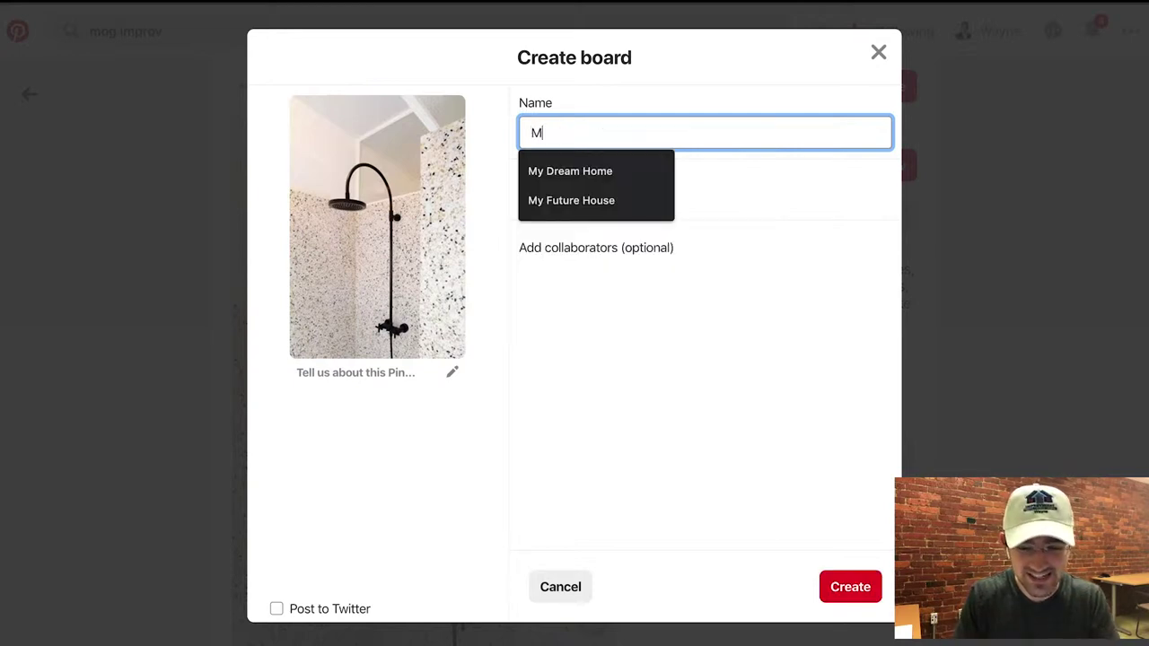
type("y Dream Bath")
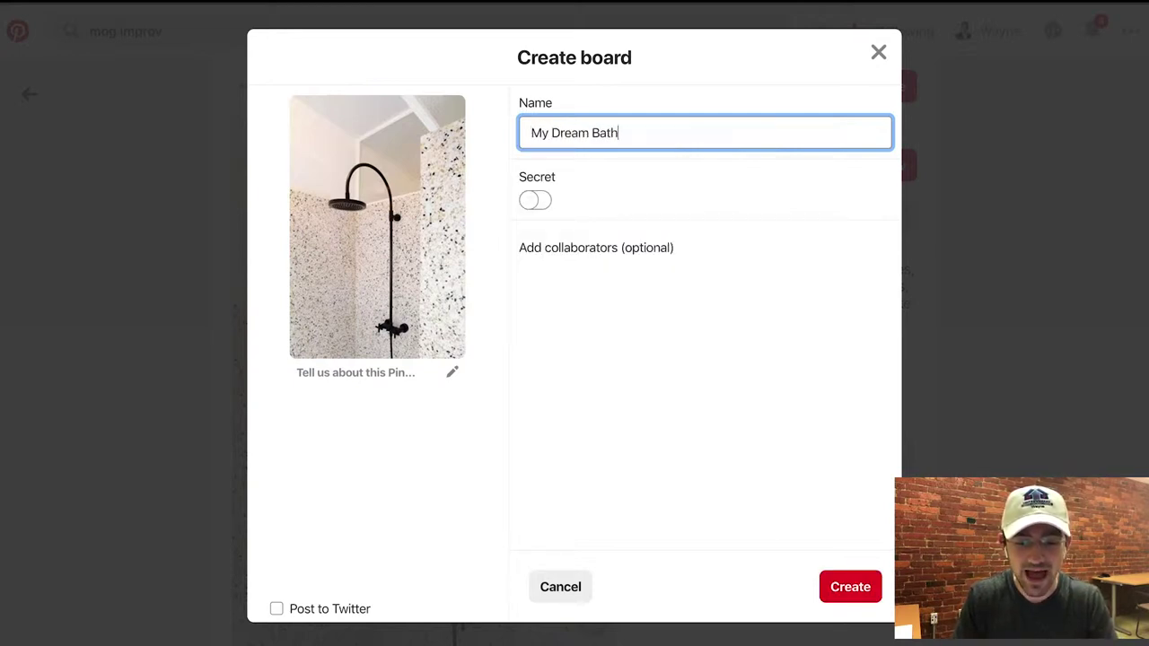
type("room")
left_click(848, 599)
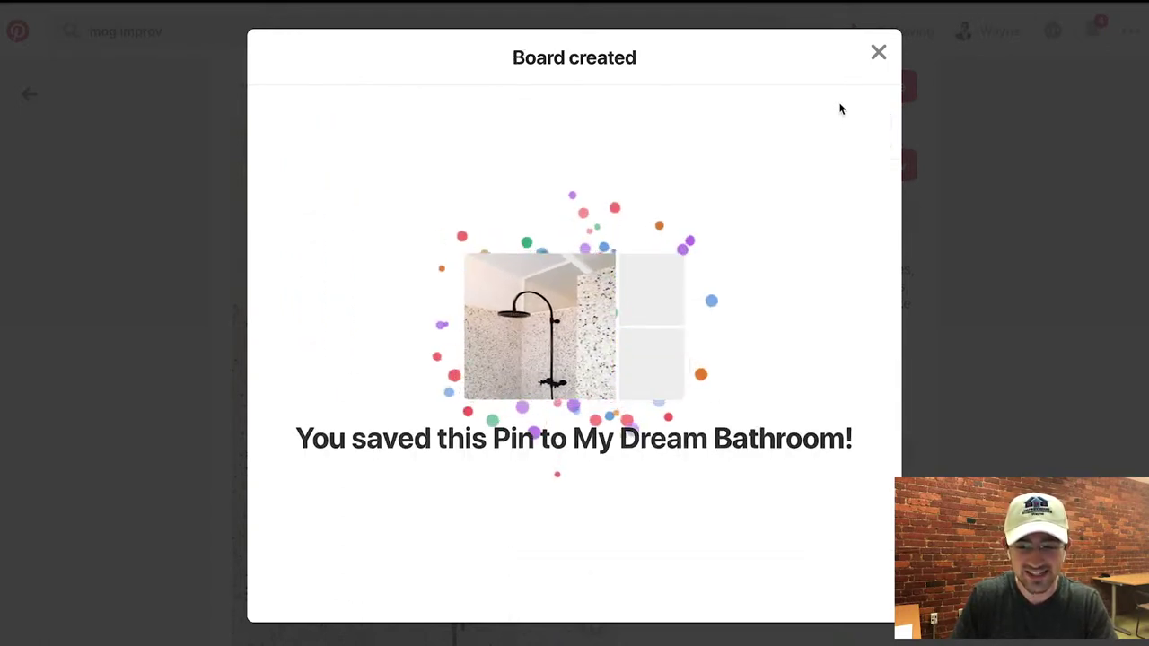
Dismiss the board-created confirmation and return to the Bathroom Remodeling board.
left_click(879, 51)
left_click(887, 39)
scroll(215, 82, "left", 5)
scroll(215, 83, "left", 5)
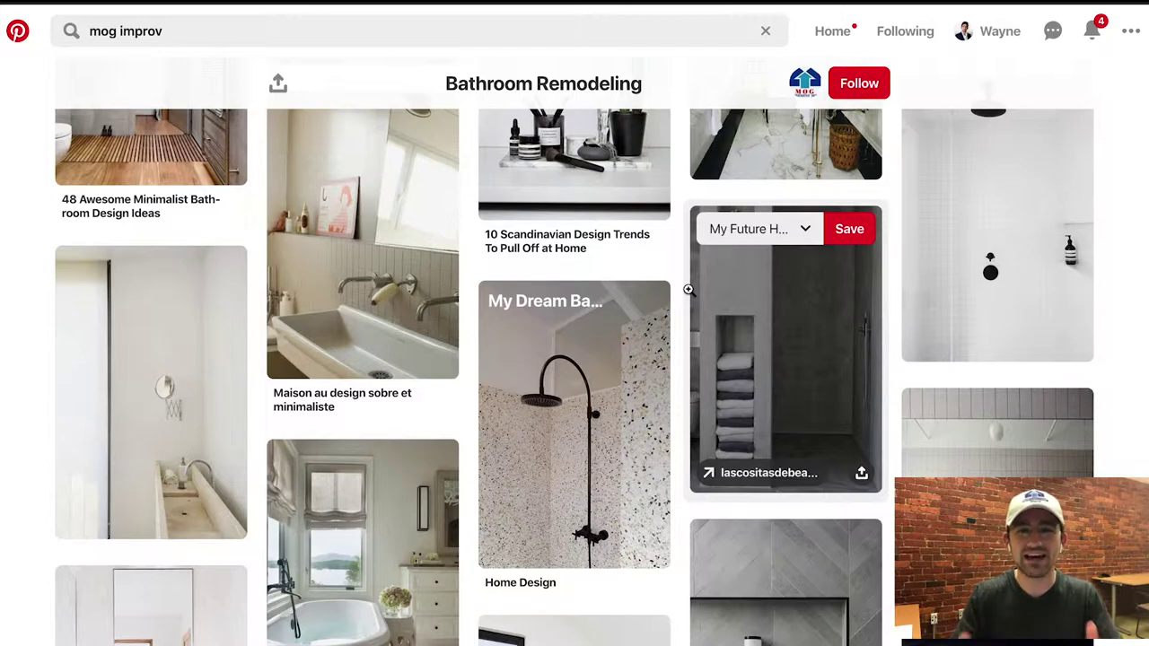
scroll(688, 290, "down", 5)
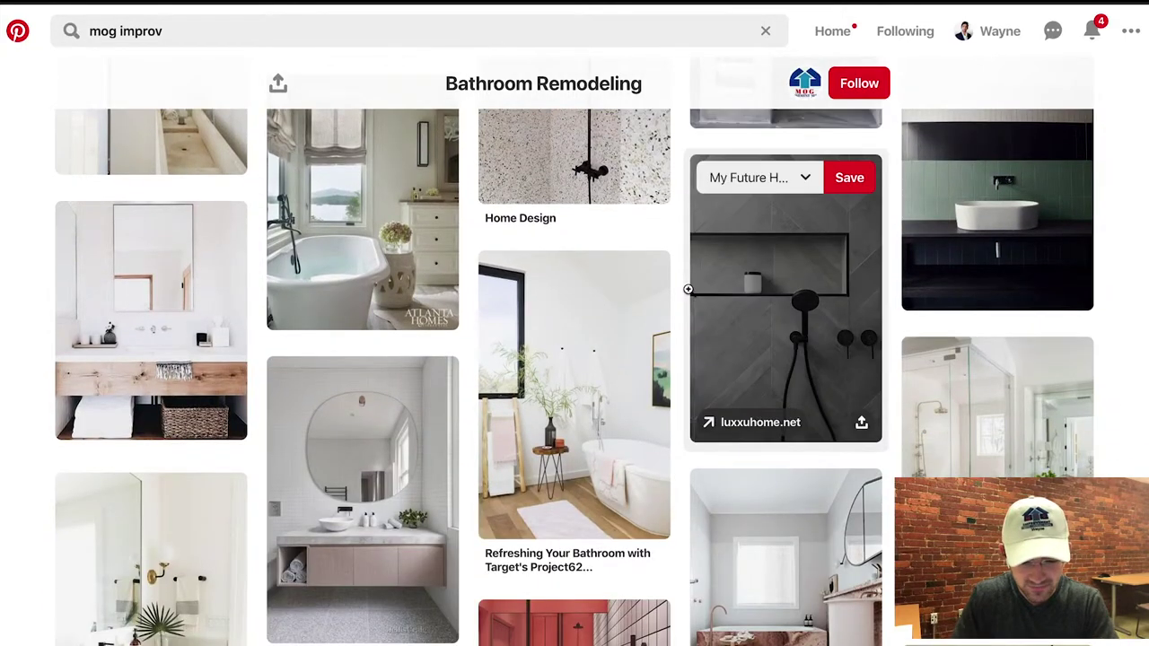
scroll(685, 287, "up", 1)
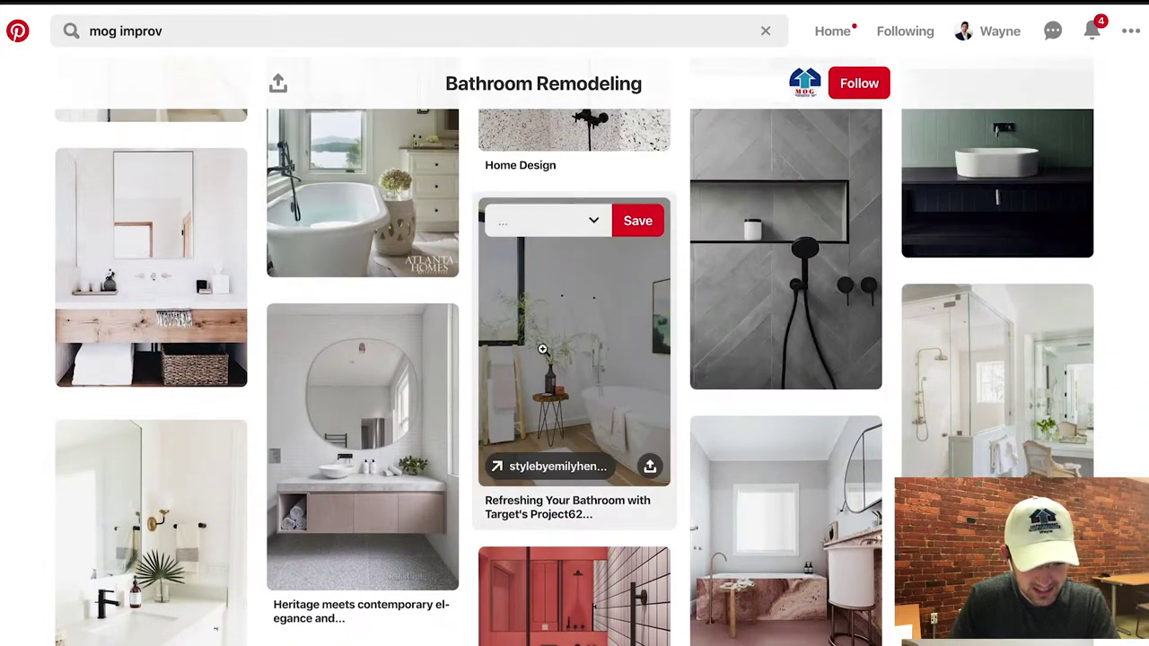
Save the round-mirror vanity pin, Heritage meets contemporary elegance, to My Dream Bathroom.
left_click(395, 463)
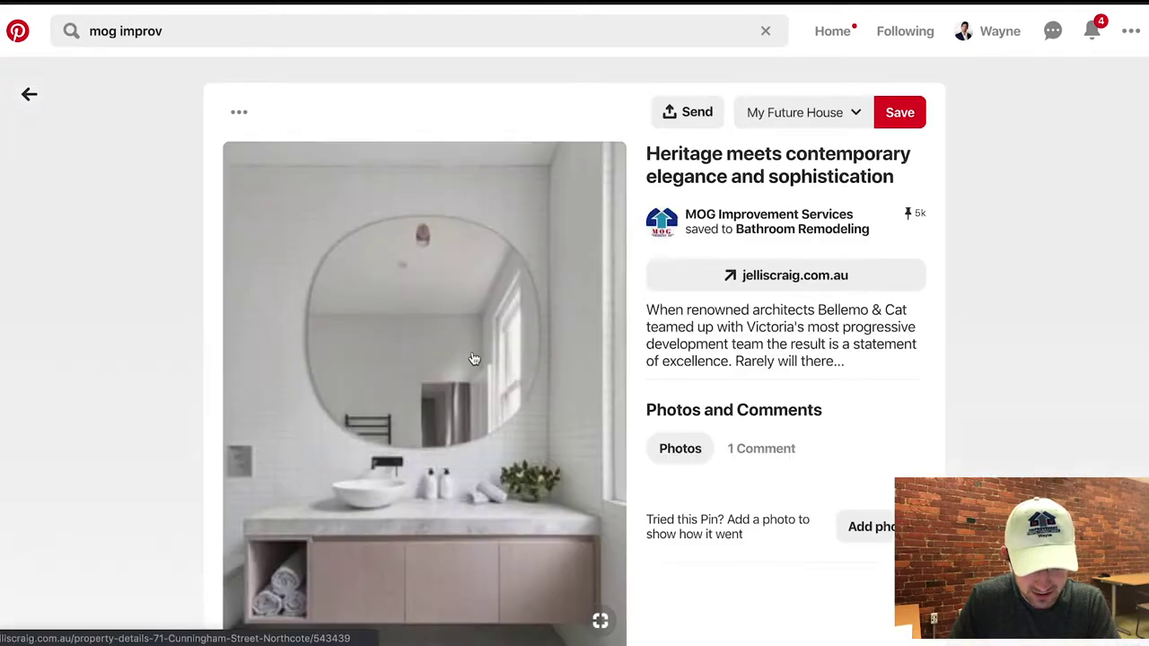
scroll(472, 367, "down", 8)
left_click(455, 455)
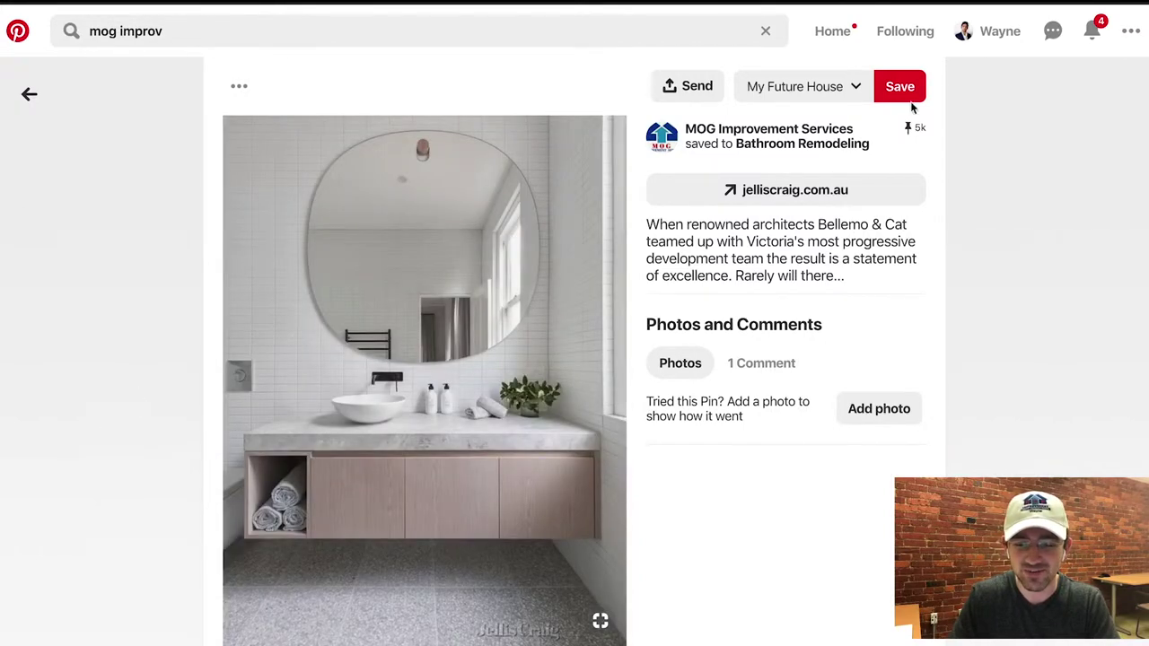
left_click(868, 90)
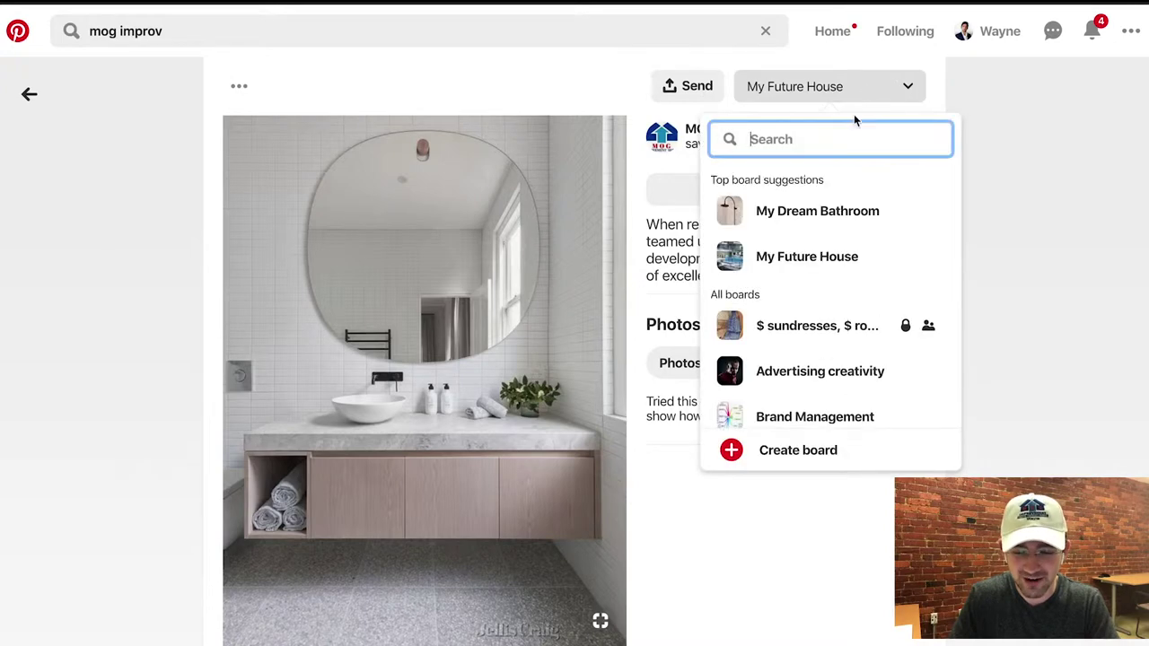
left_click(920, 211)
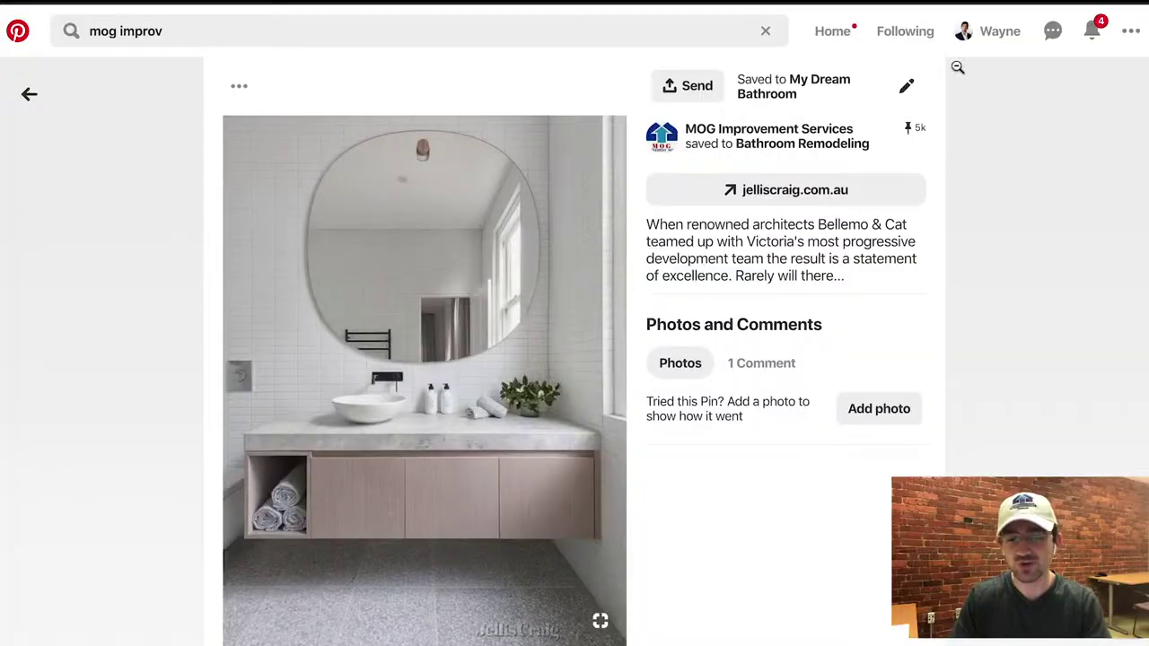
left_click(980, 40)
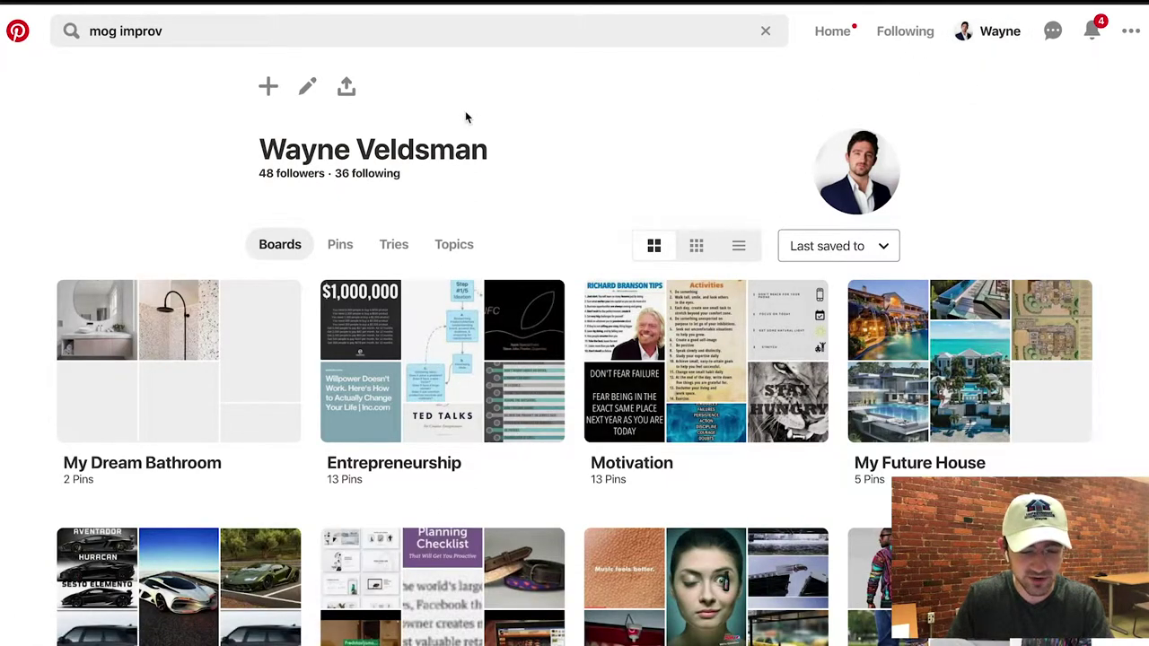
Open the My Dream Bathroom board and its edit settings.
left_click(243, 387)
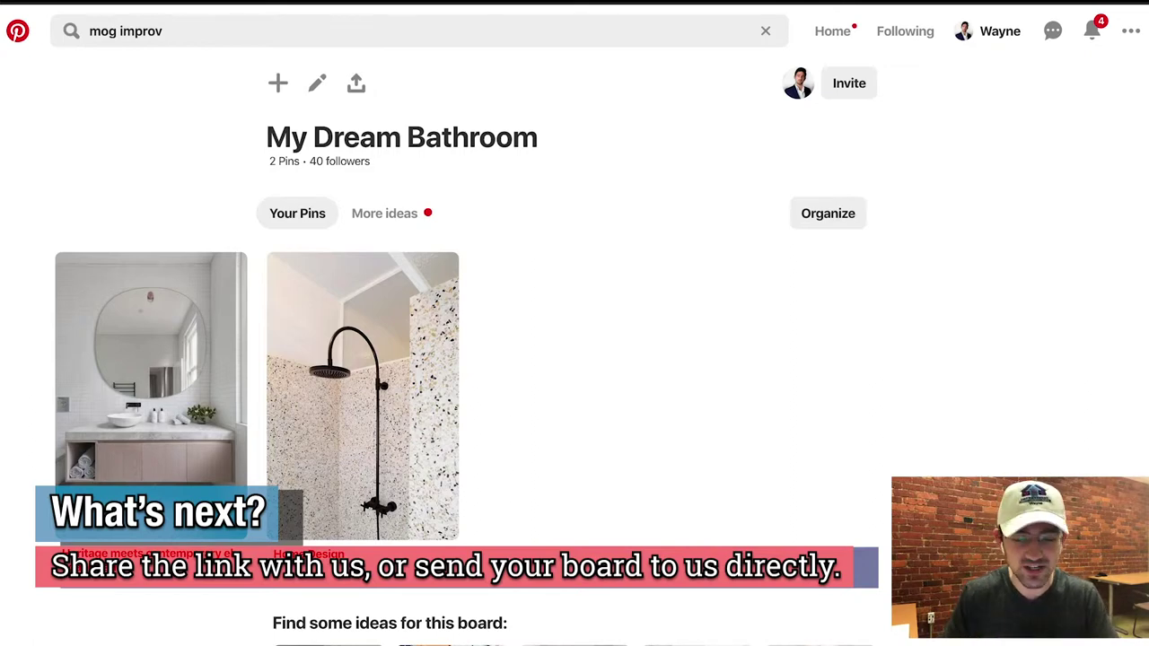
left_click(311, 83)
Search collaborators for 'mo' and add MOG Improvement Services to the board.
scroll(422, 162, "down", 1)
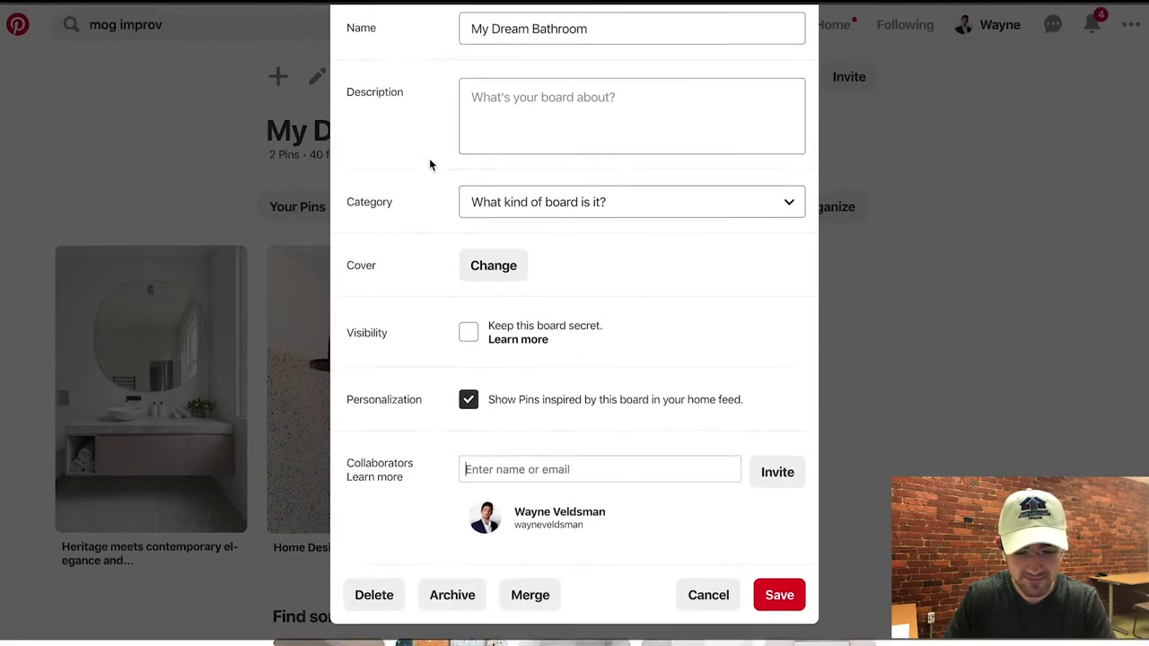
left_click(510, 475)
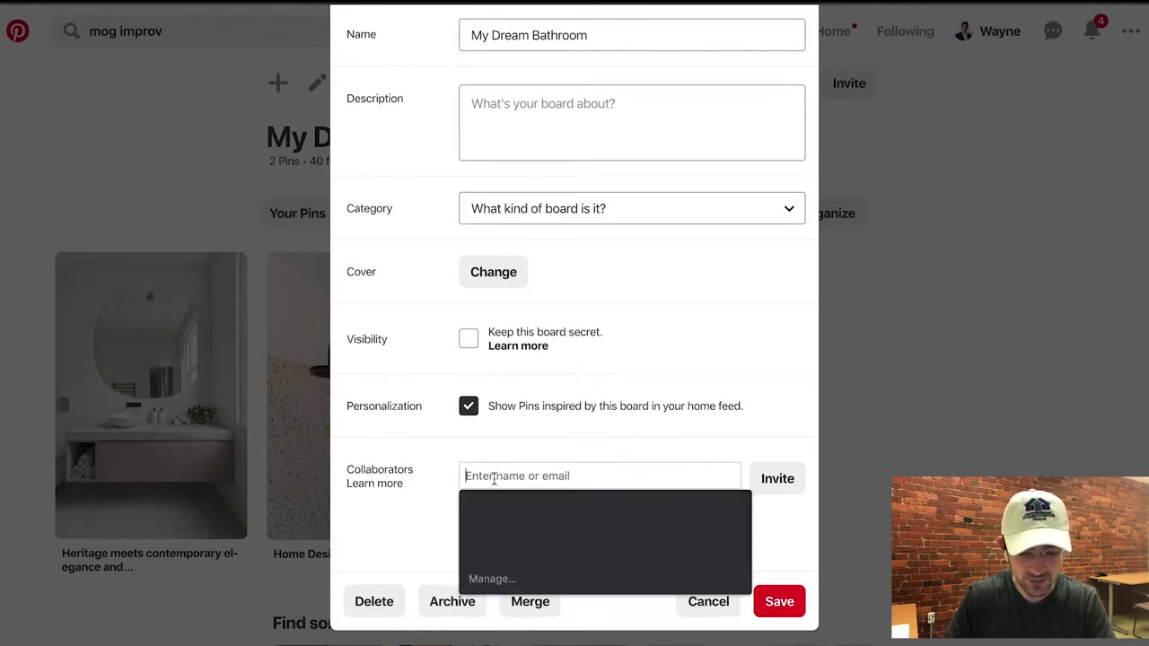
type("mog")
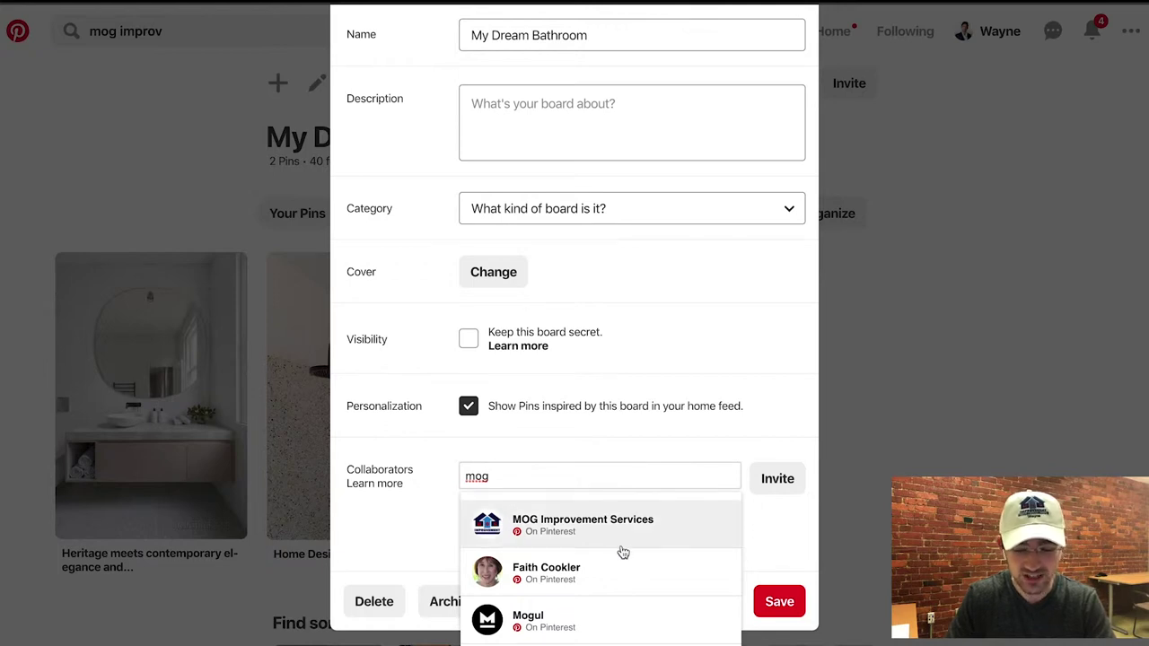
scroll(623, 553, "down", 1)
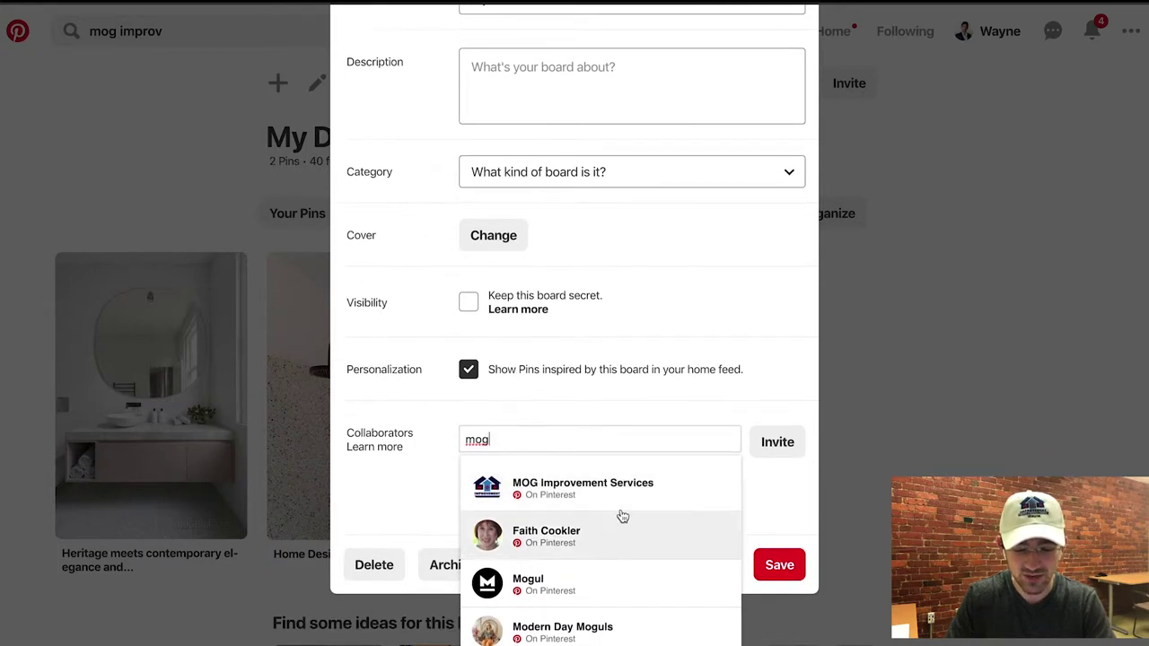
left_click(548, 494)
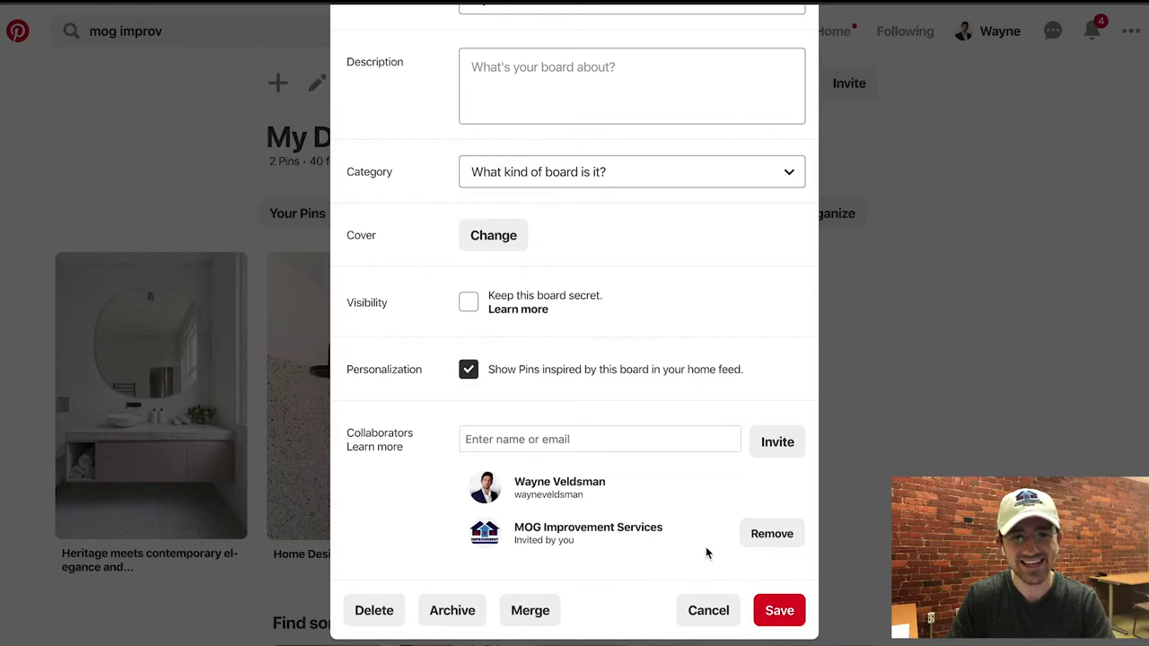